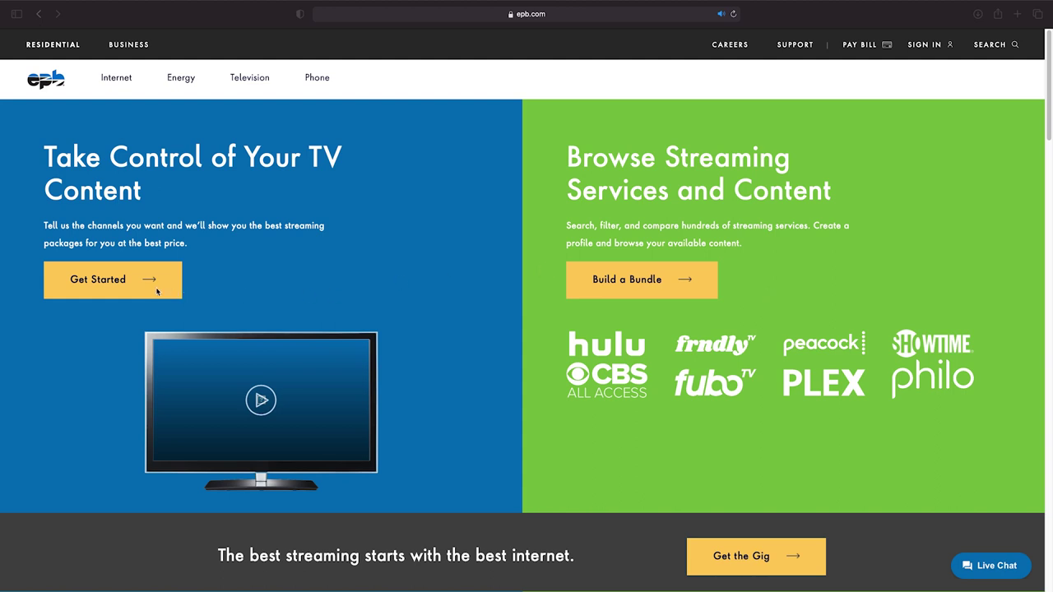
Step: Start the questionnaire as an Adults & Children household owning Netflix and Prime Video
left_click(148, 288)
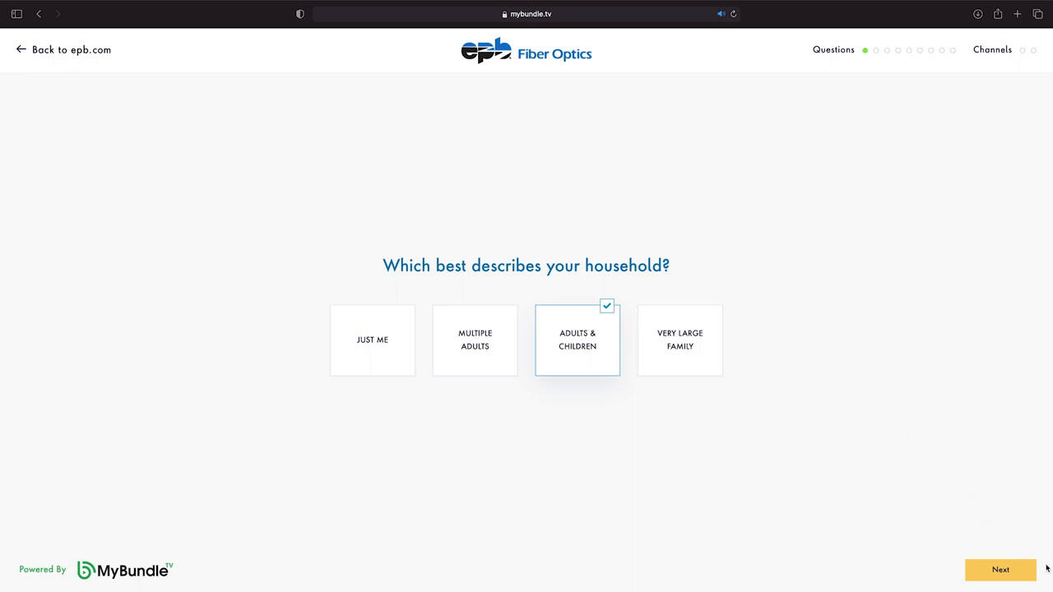
left_click(1010, 571)
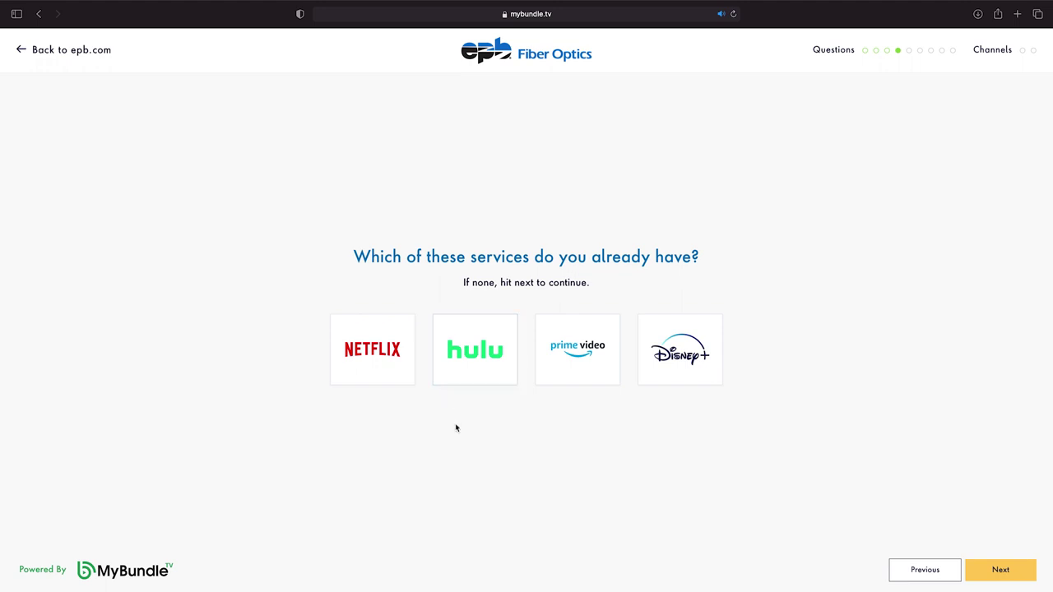
left_click(350, 360)
left_click(601, 360)
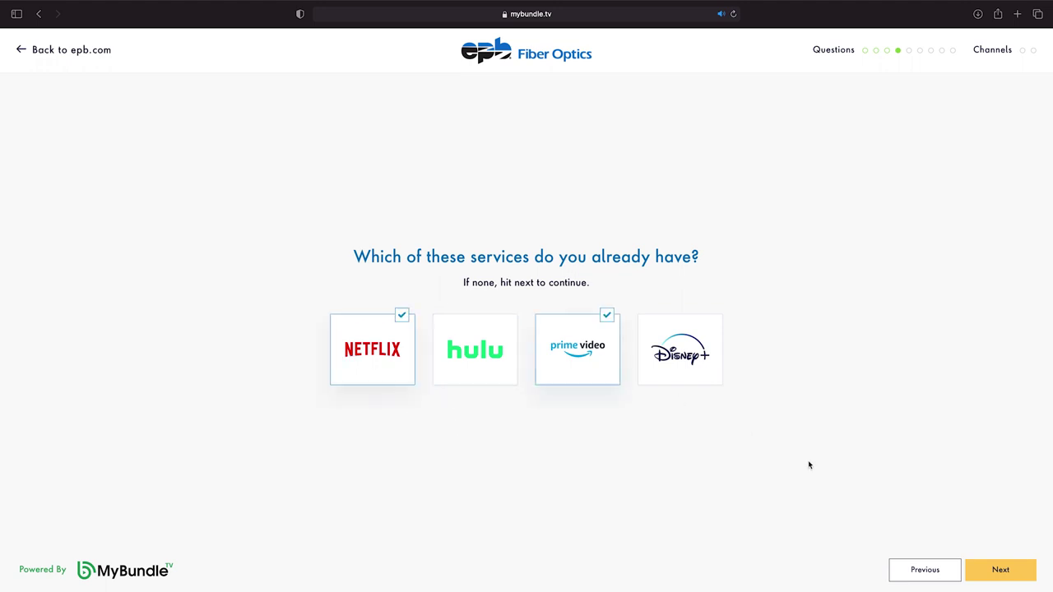
left_click(1006, 574)
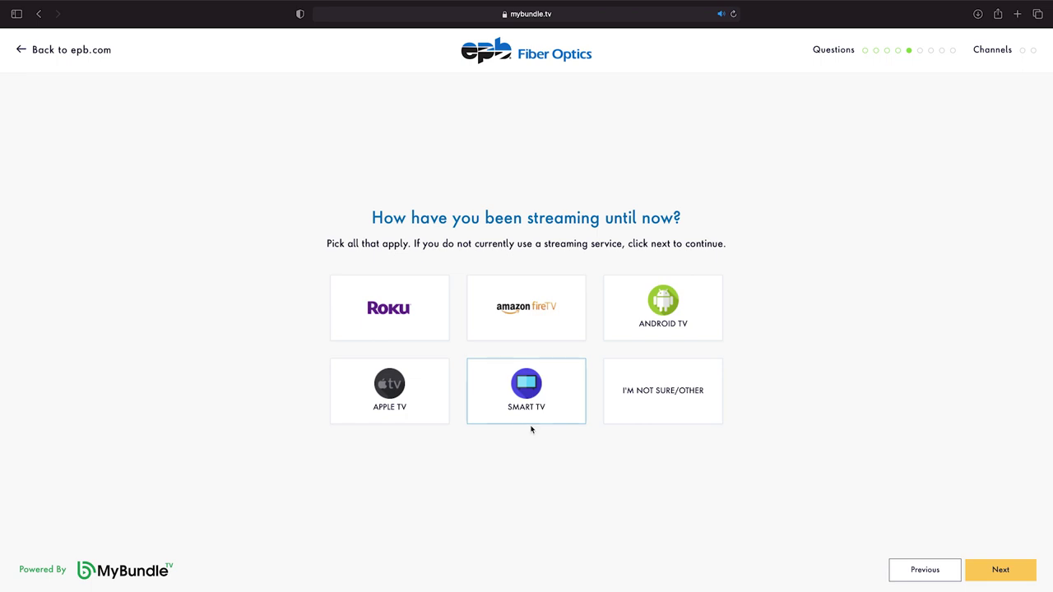
Step: Choose Smart TV and Apple TV as the streaming devices
left_click(529, 414)
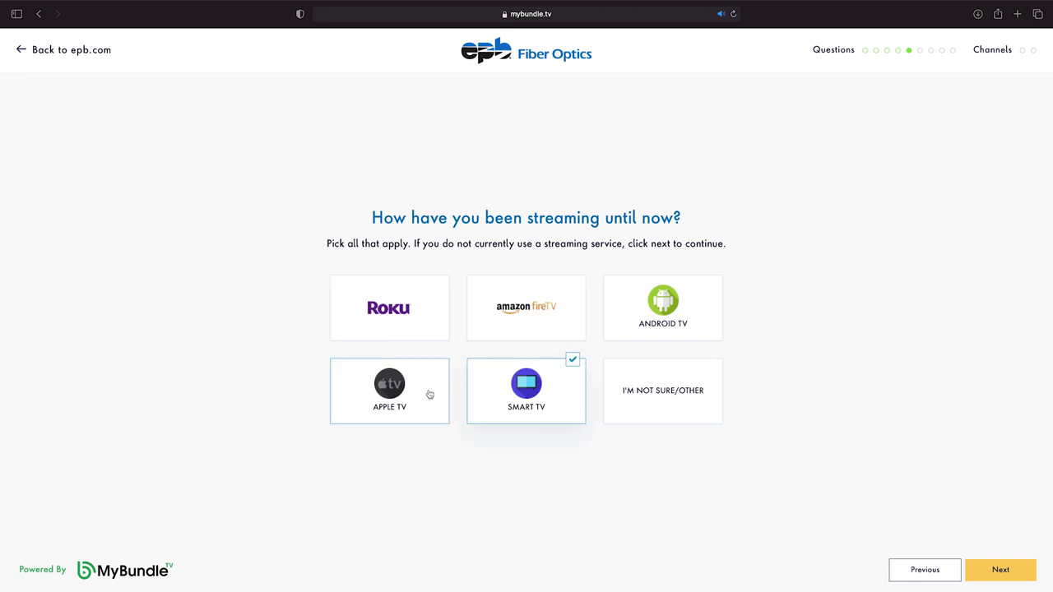
left_click(397, 385)
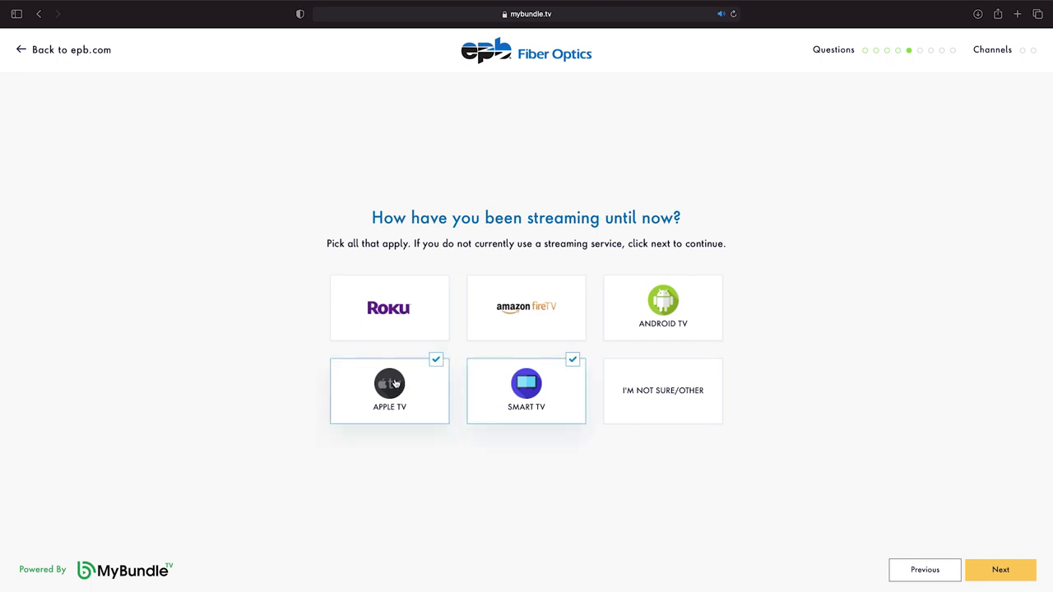
left_click(991, 578)
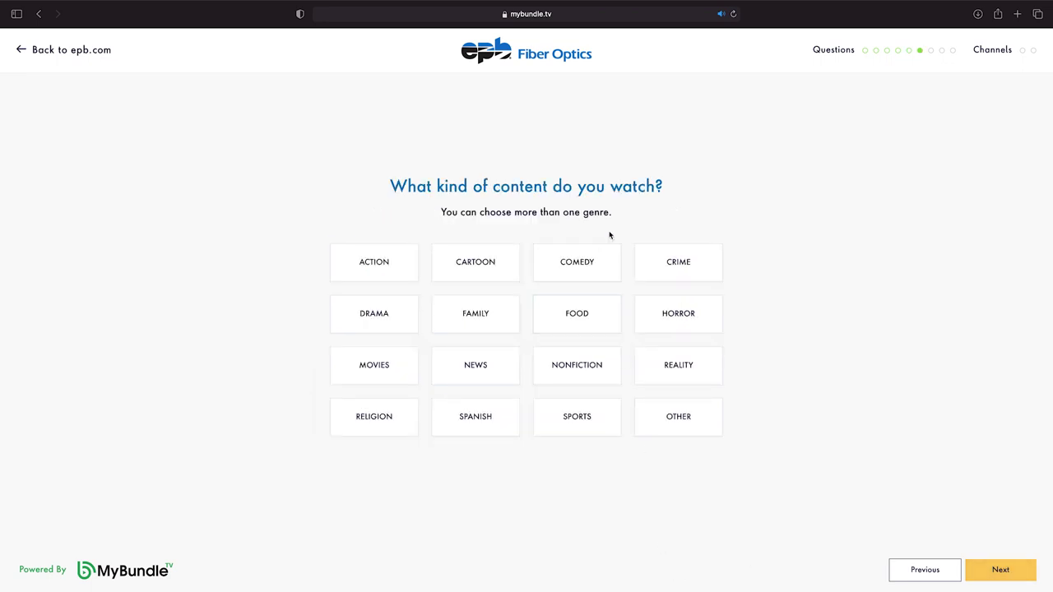
Step: Pick the Family, Comedy, Cartoon and Movies genres
left_click(474, 311)
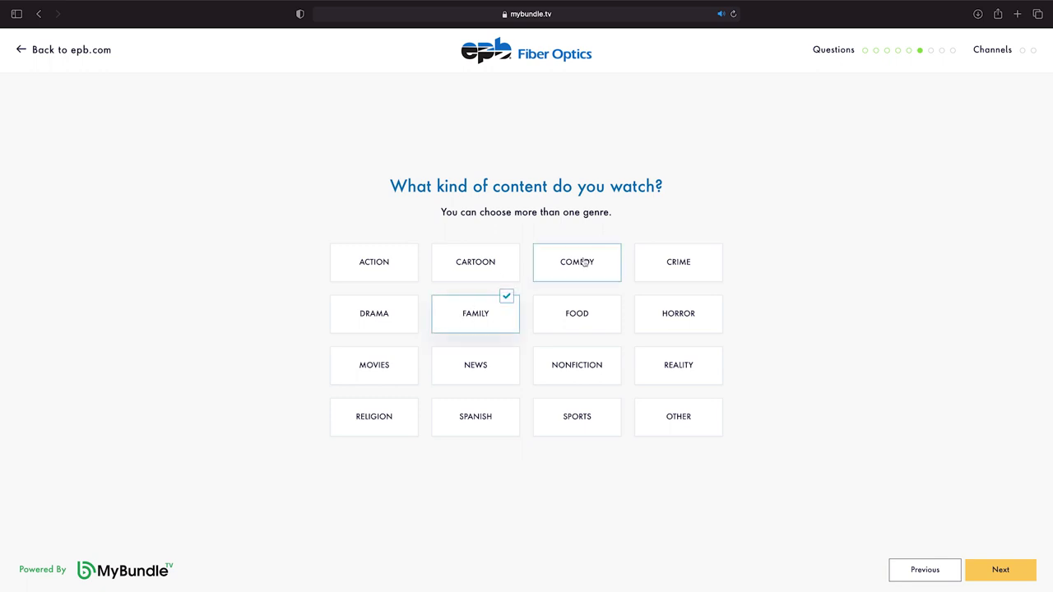
left_click(585, 263)
left_click(499, 263)
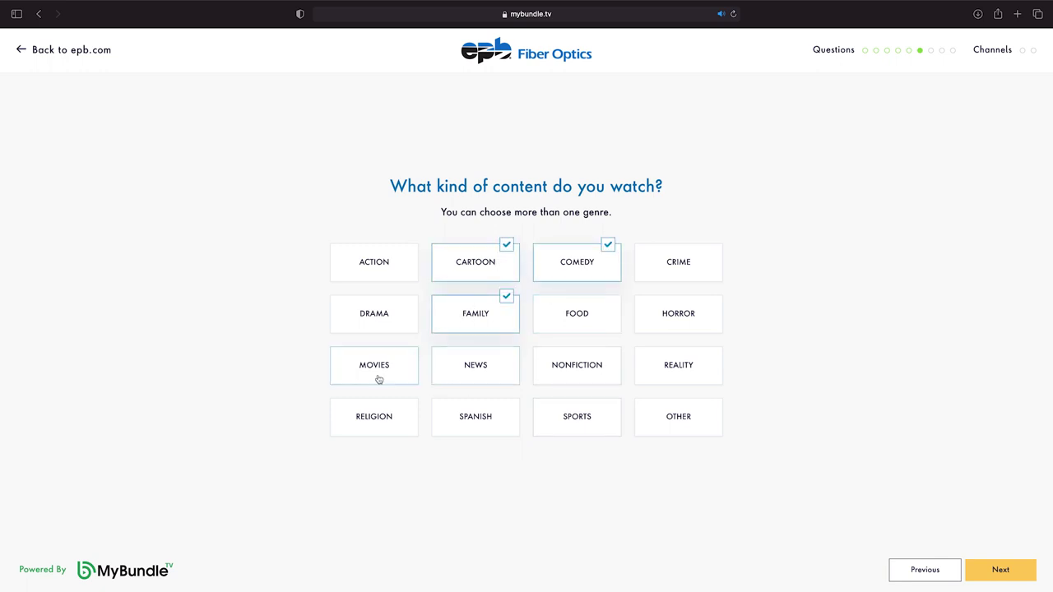
left_click(344, 371)
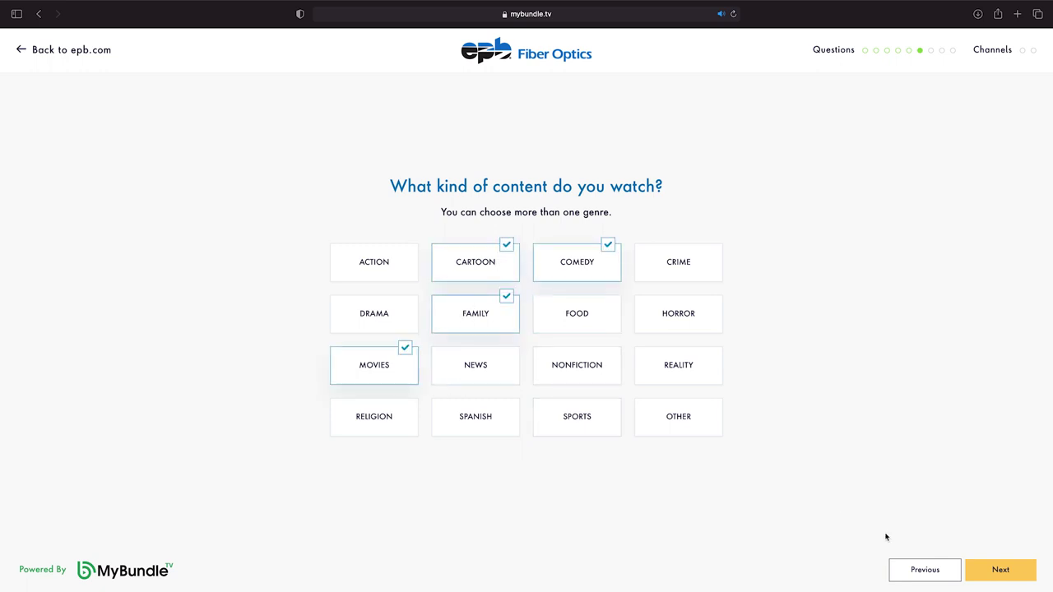
left_click(999, 576)
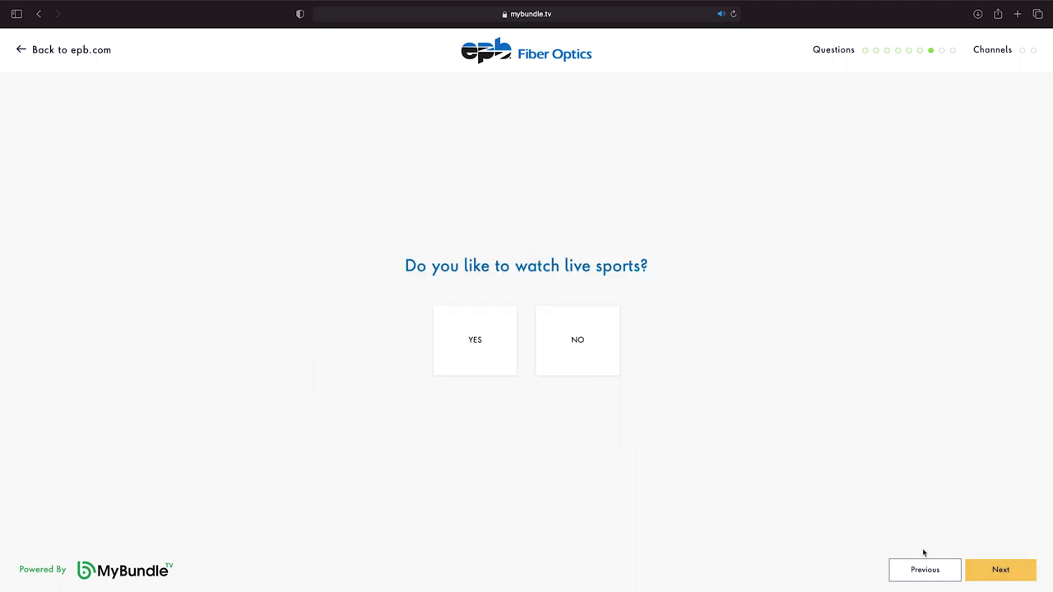
Step: Answer yes to live sports, EPB internet and local newscasts, then add 3 Eyewitness News
left_click(464, 370)
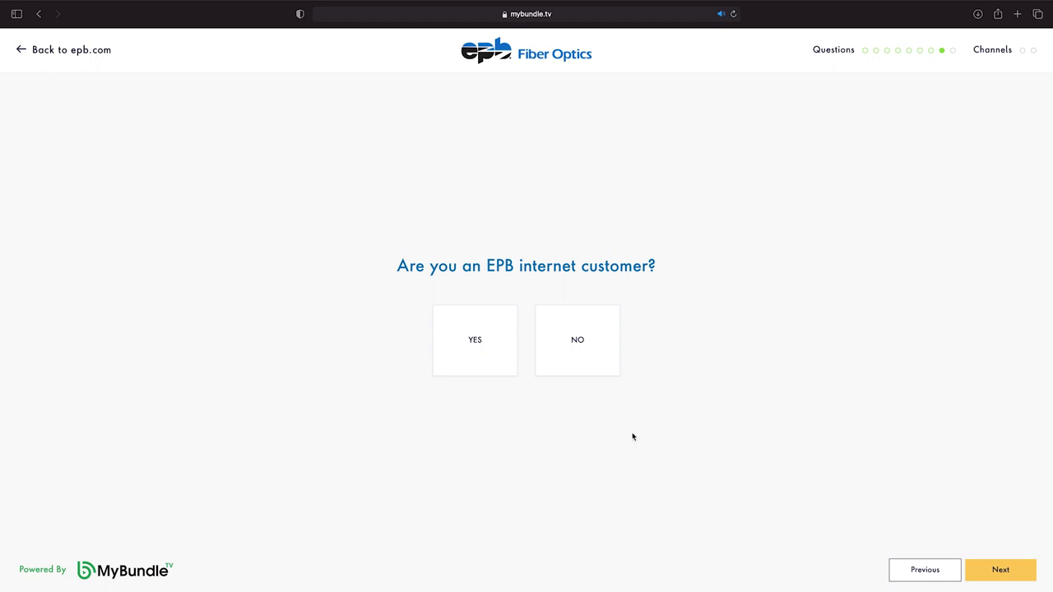
left_click(507, 363)
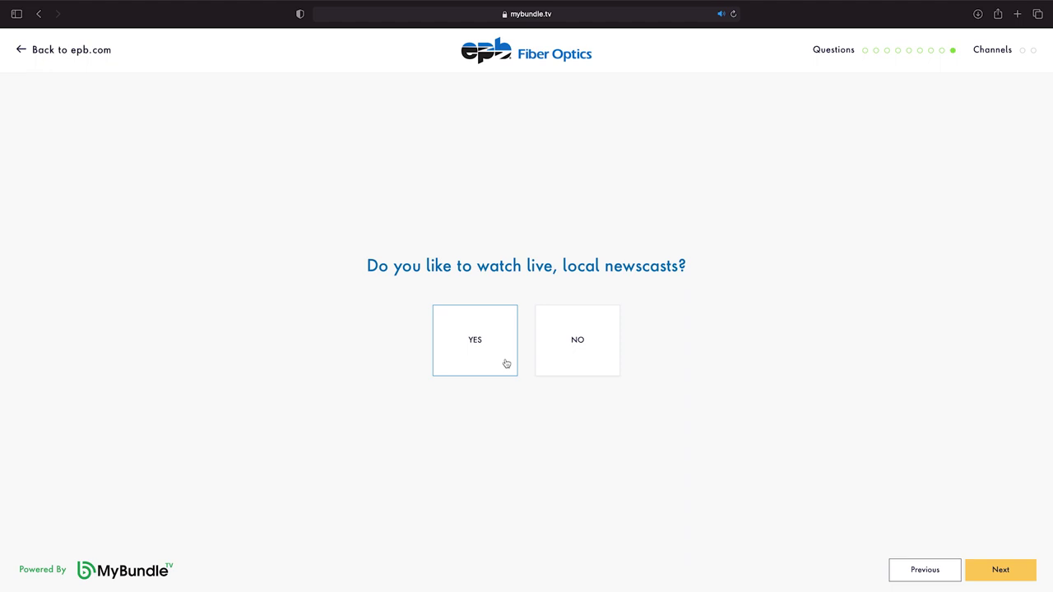
left_click(507, 364)
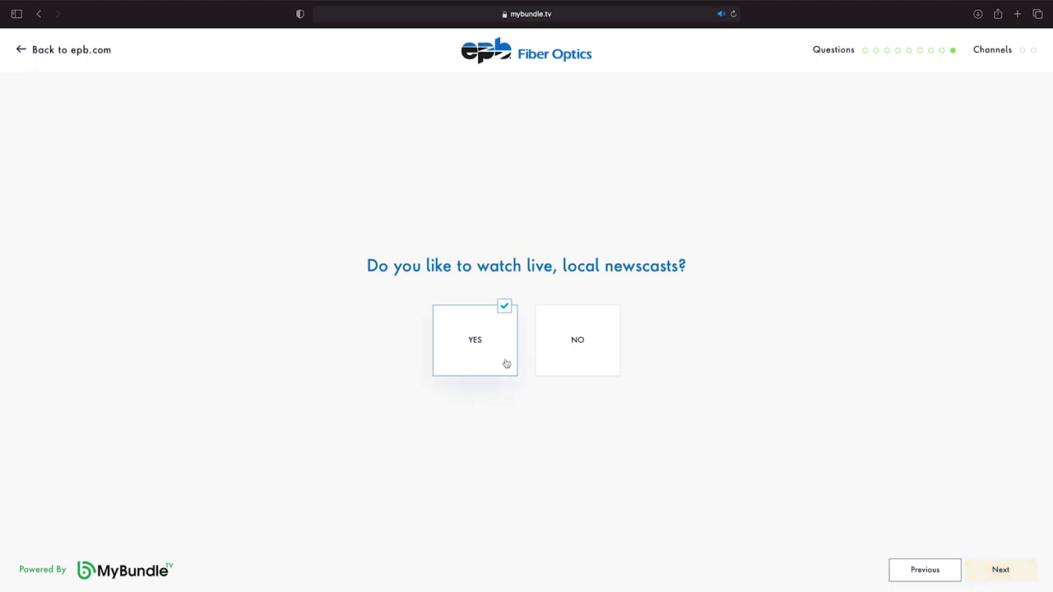
left_click(265, 255)
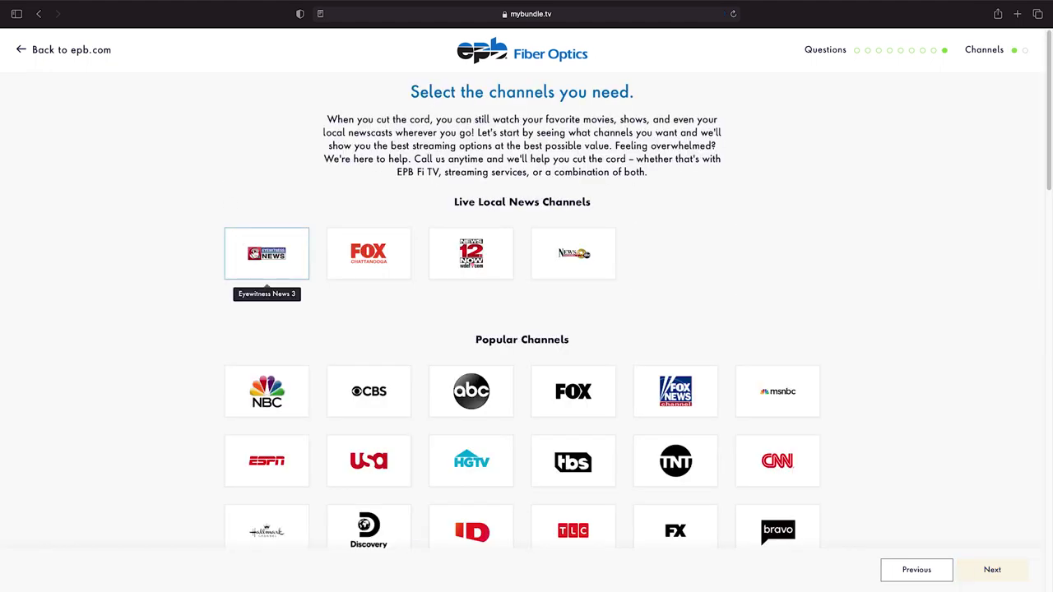
Step: Add NBC, FOX, Food Network, FX and ESPN to the selected channels
left_click(287, 377)
left_click(542, 388)
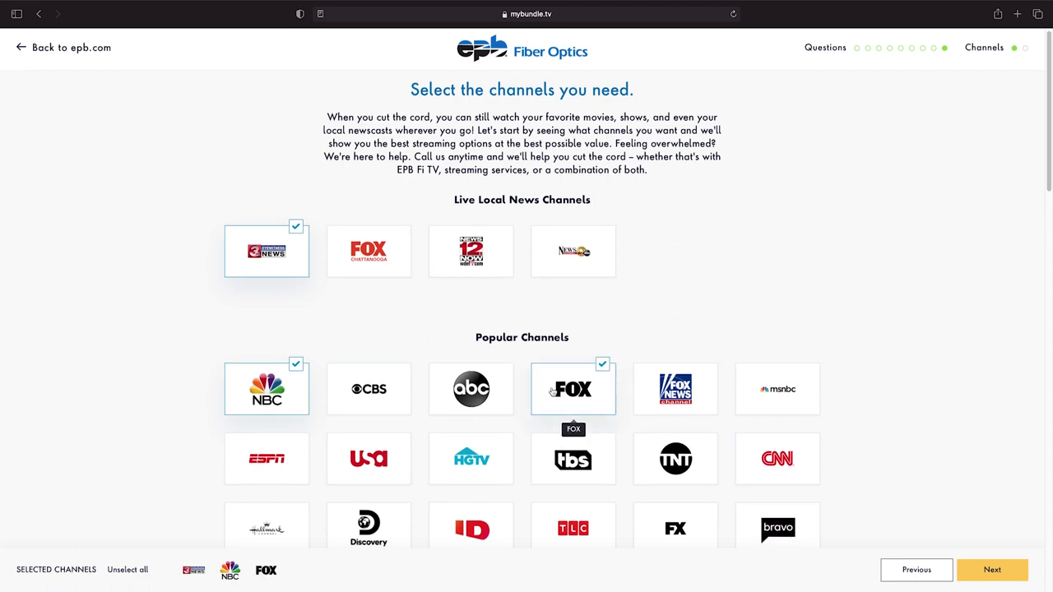
scroll(513, 392, "down", 2)
left_click(276, 535)
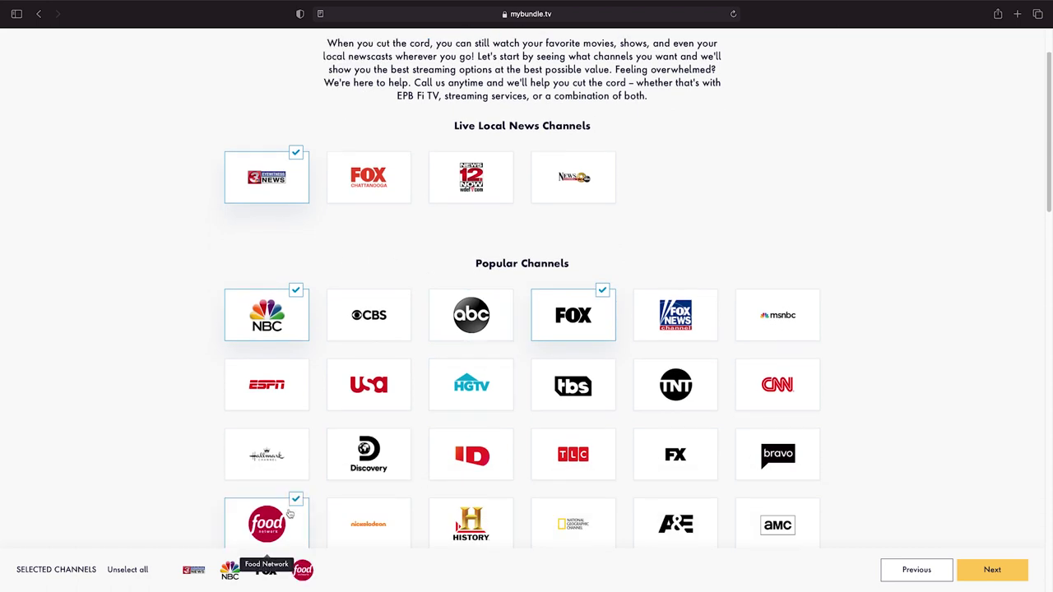
scroll(527, 470, "down", 2)
left_click(665, 403)
left_click(295, 331)
scroll(298, 334, "down", 5)
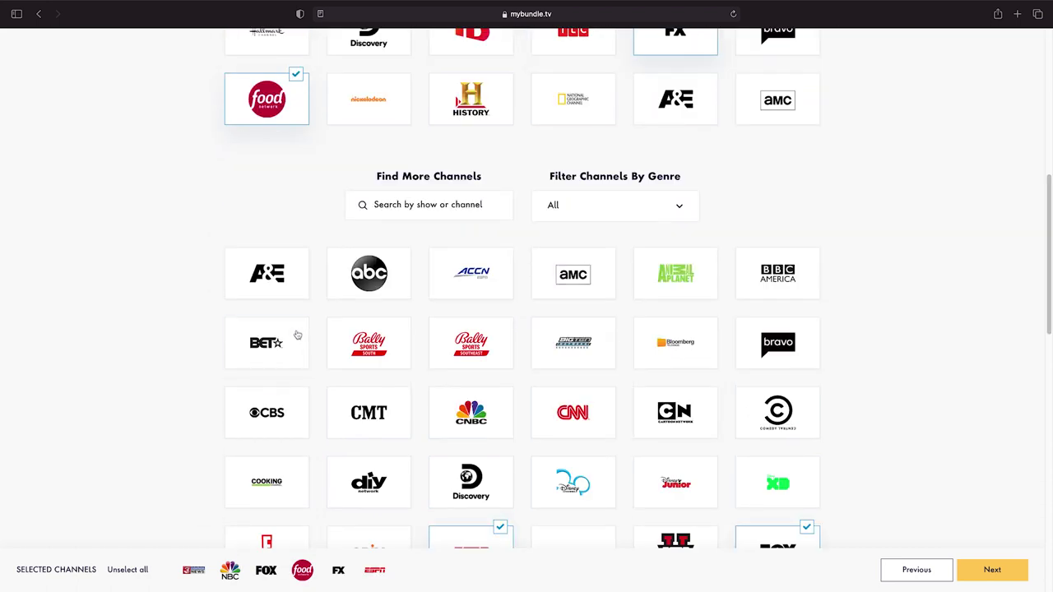
scroll(572, 220, "down", 1)
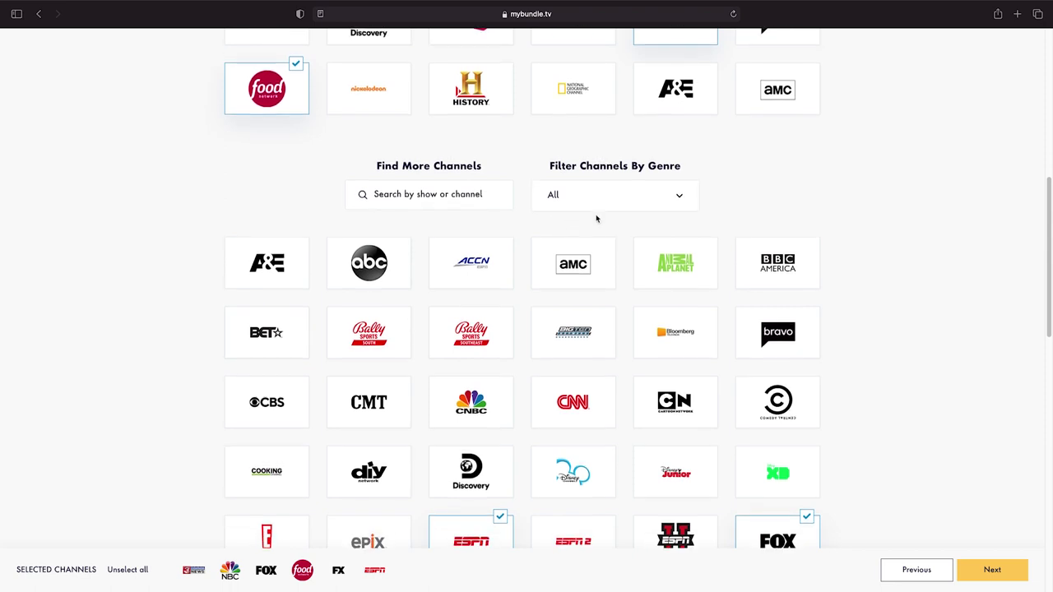
Step: Finish channel selection and submit the answers to get bundle results
left_click(591, 203)
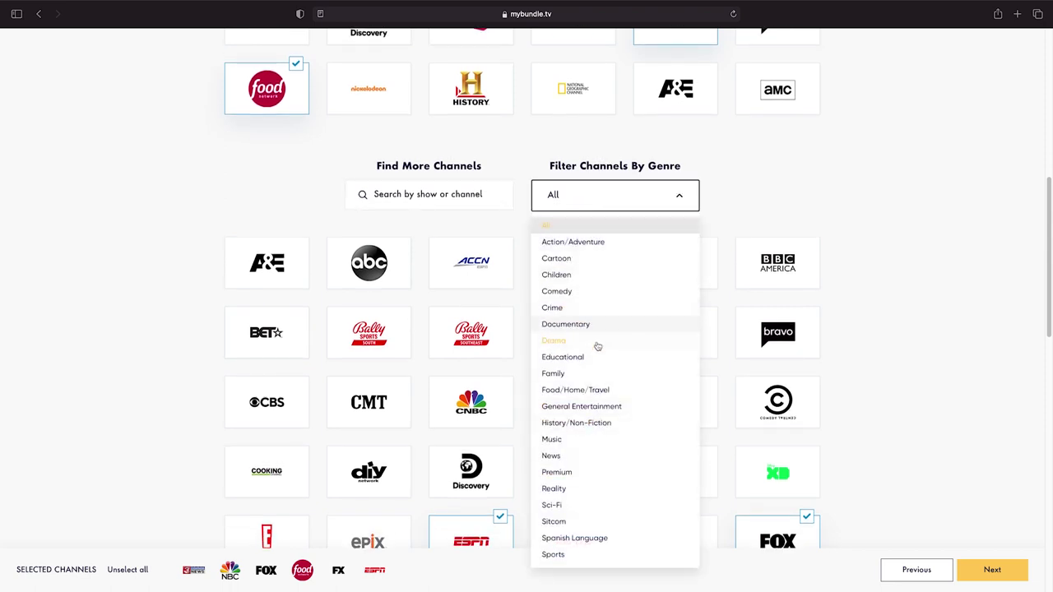
left_click(992, 569)
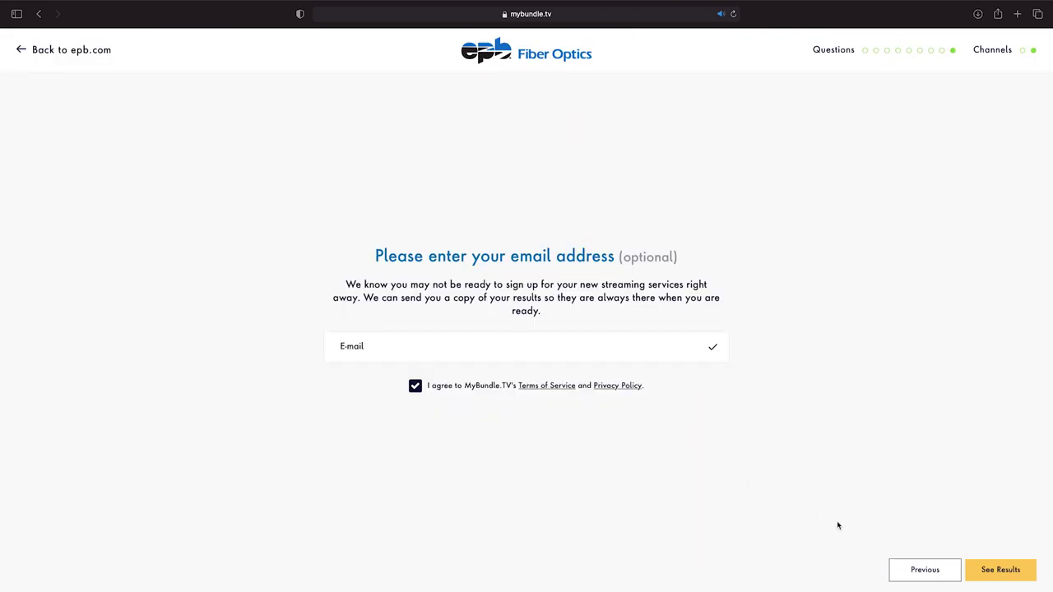
left_click(985, 570)
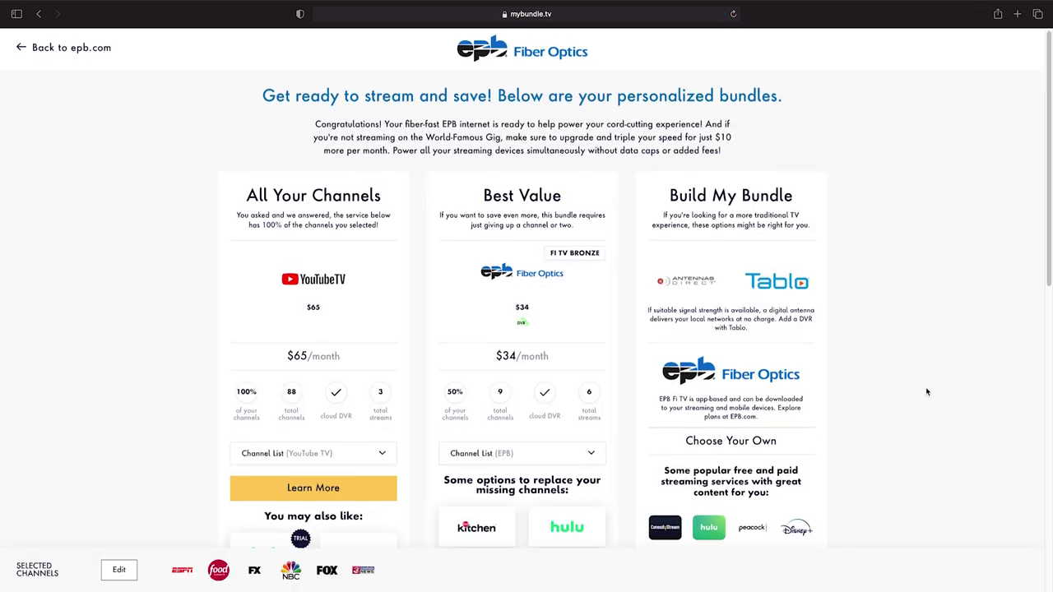
Step: Review the personalized bundles and open the YouTube TV bundle's $132.98 cost details
scroll(926, 391, "down", 1)
scroll(926, 392, "down", 1)
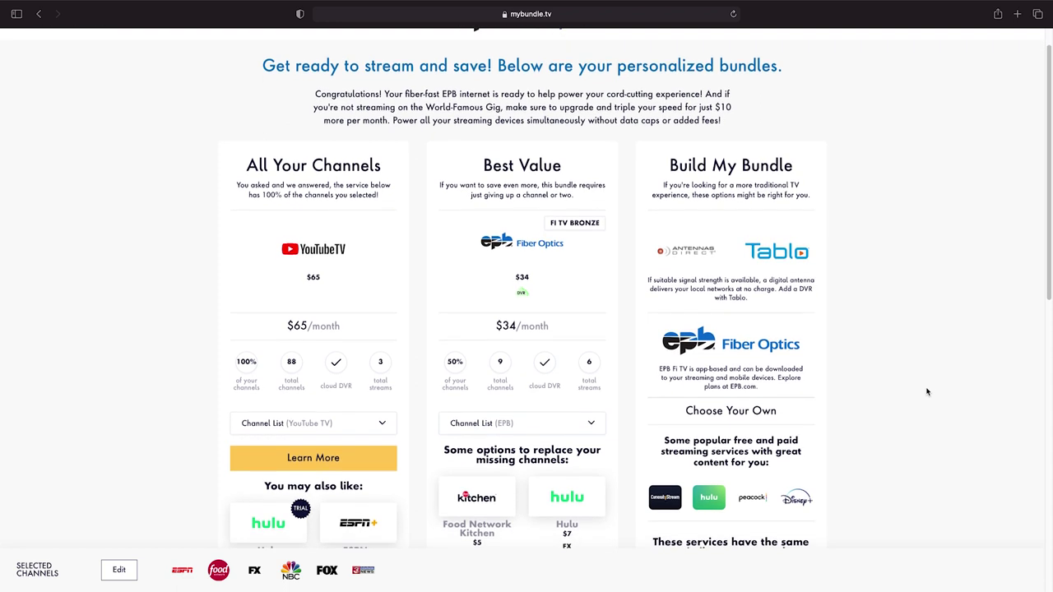
scroll(927, 392, "up", 1)
scroll(927, 392, "down", 1)
scroll(926, 392, "down", 2)
scroll(927, 392, "down", 2)
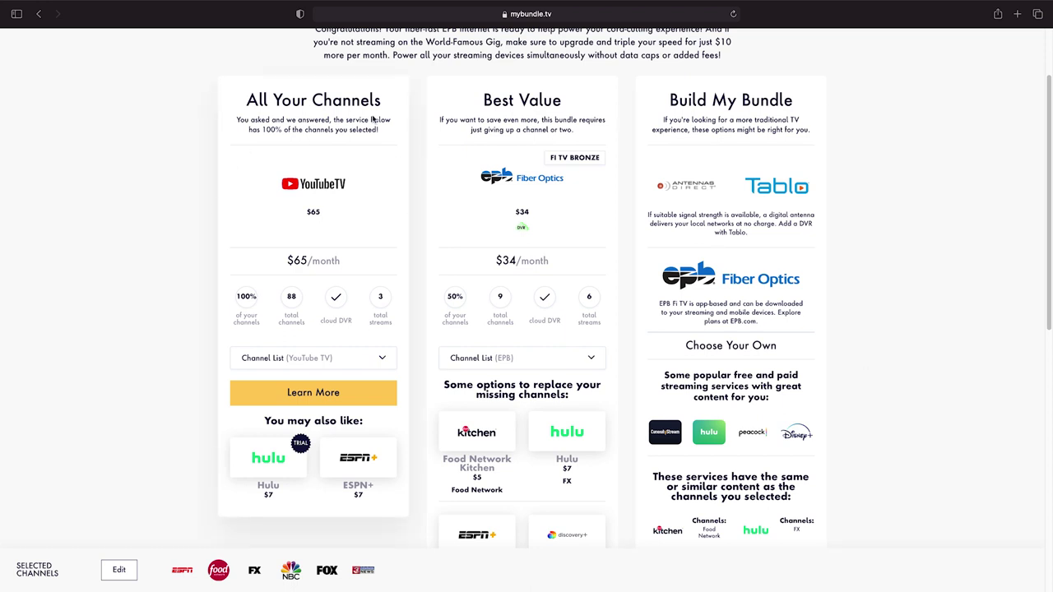
scroll(291, 283, "down", 1)
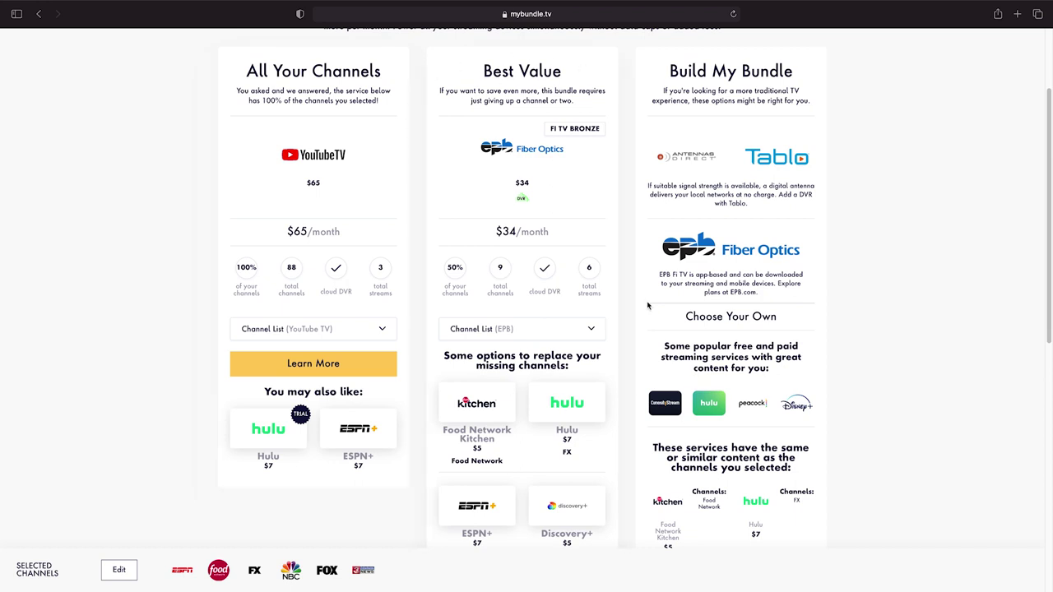
scroll(515, 282, "down", 3)
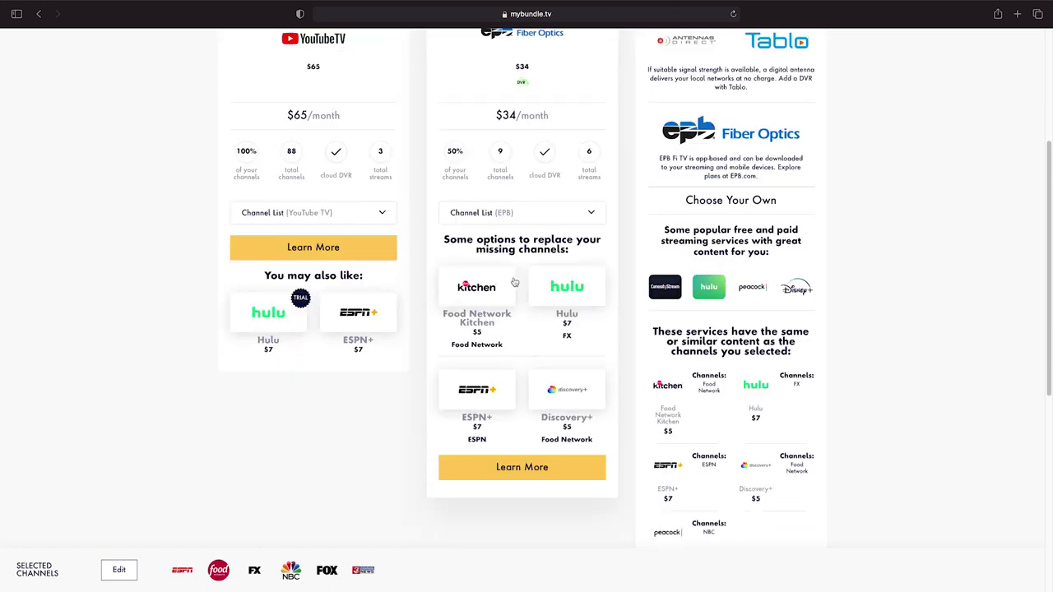
scroll(514, 236, "up", 1)
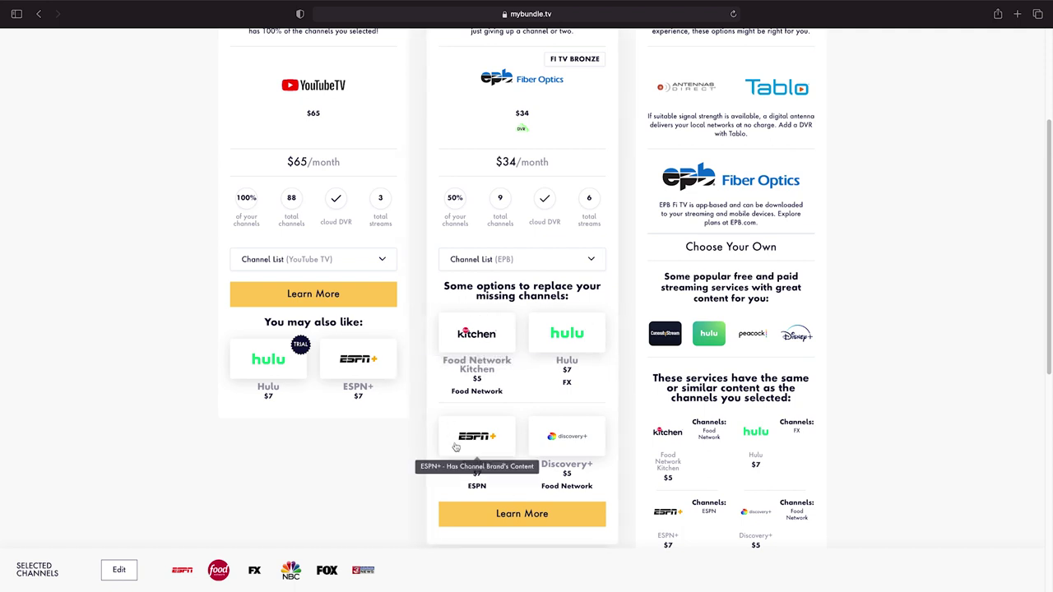
scroll(702, 467, "up", 1)
scroll(721, 448, "up", 2)
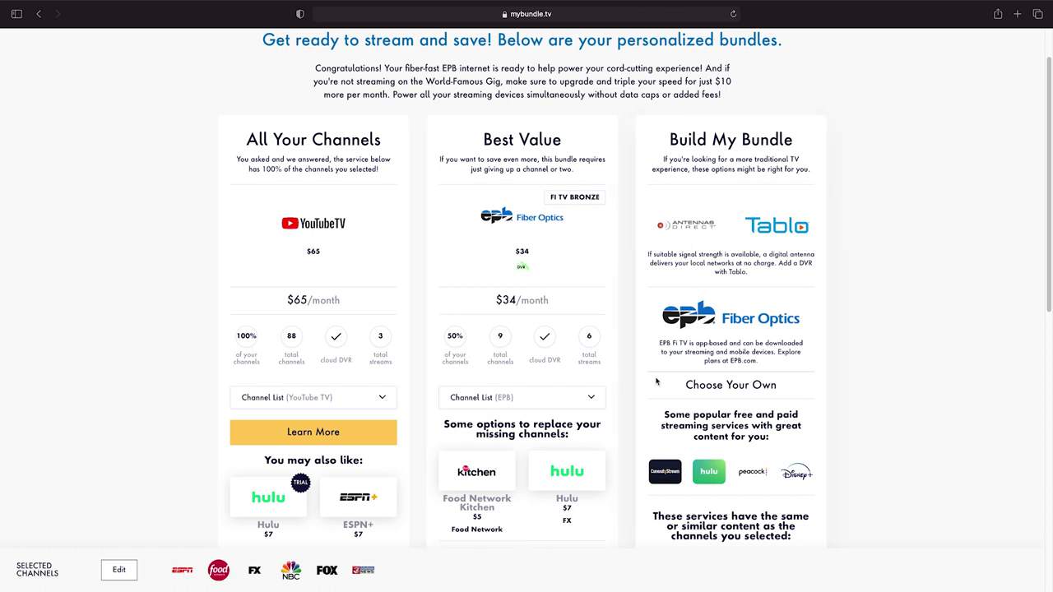
scroll(666, 374, "down", 2)
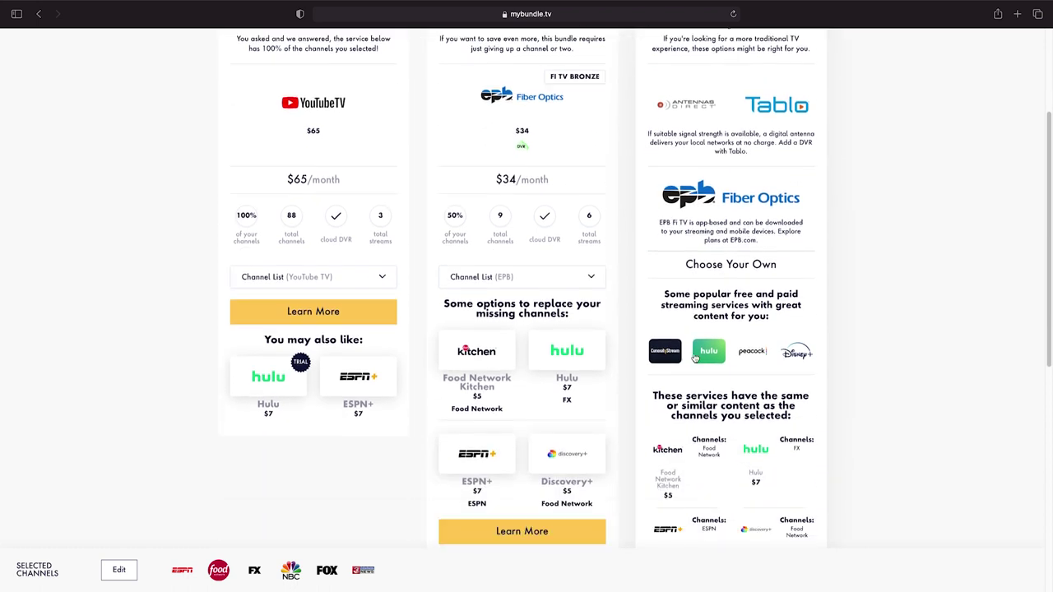
scroll(695, 358, "down", 2)
scroll(696, 358, "down", 1)
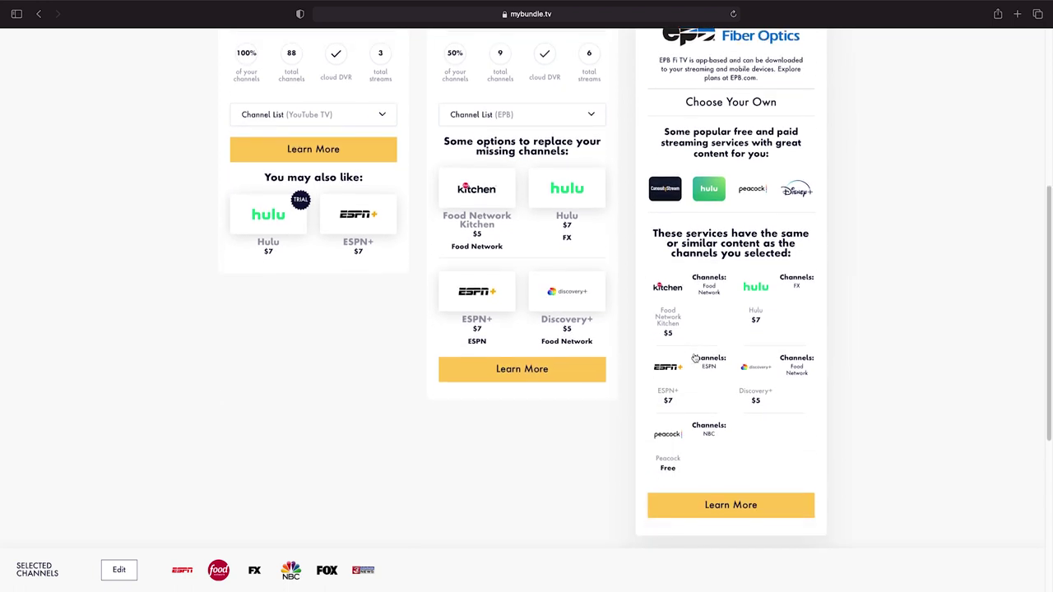
scroll(695, 359, "down", 1)
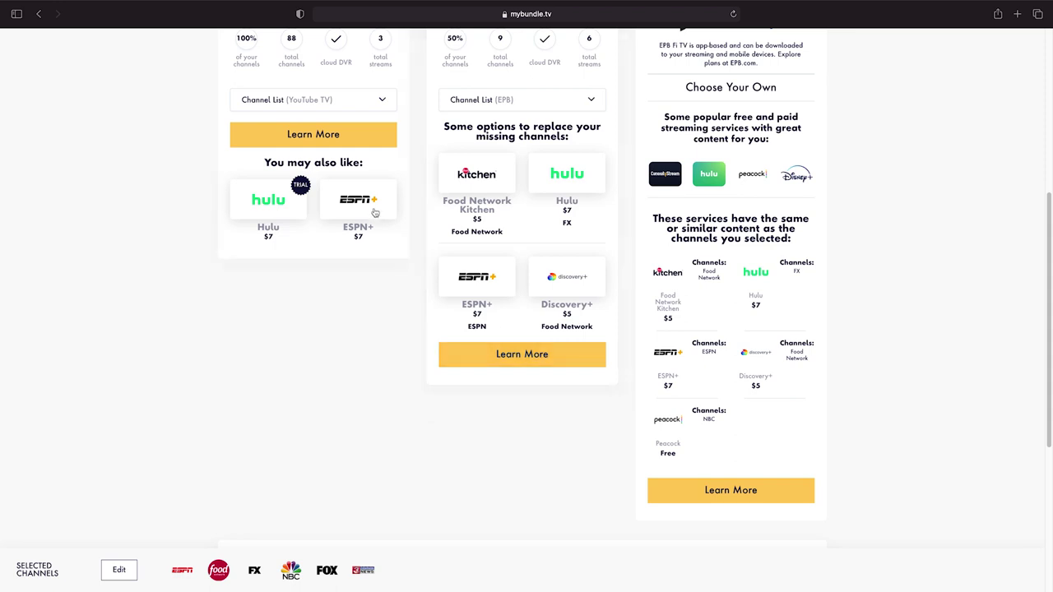
left_click(346, 139)
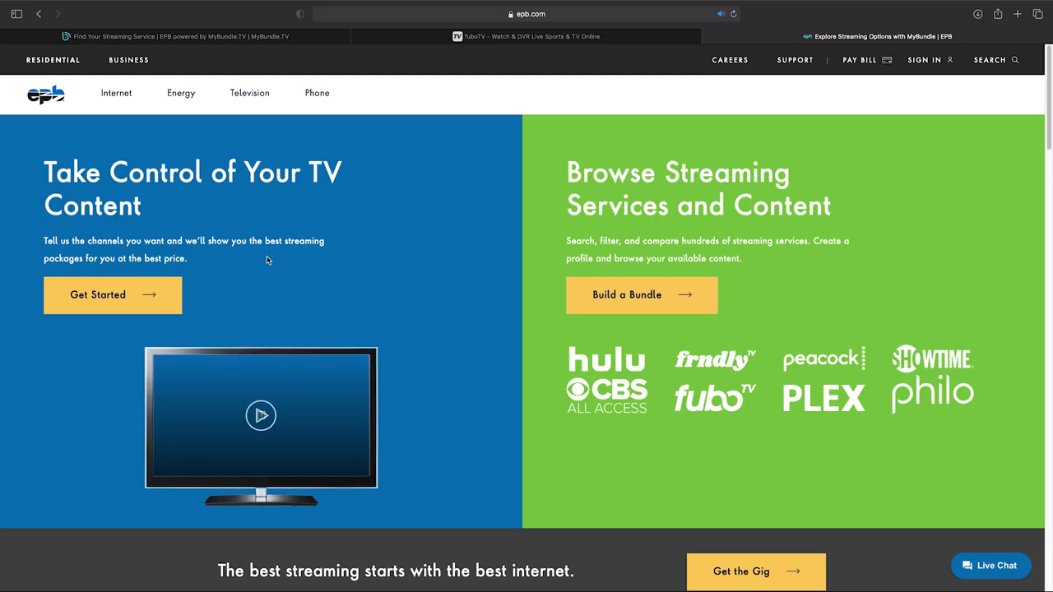
Step: Open the MyBundle streaming marketplace from EPB's Explore Streaming Options page
left_click(669, 302)
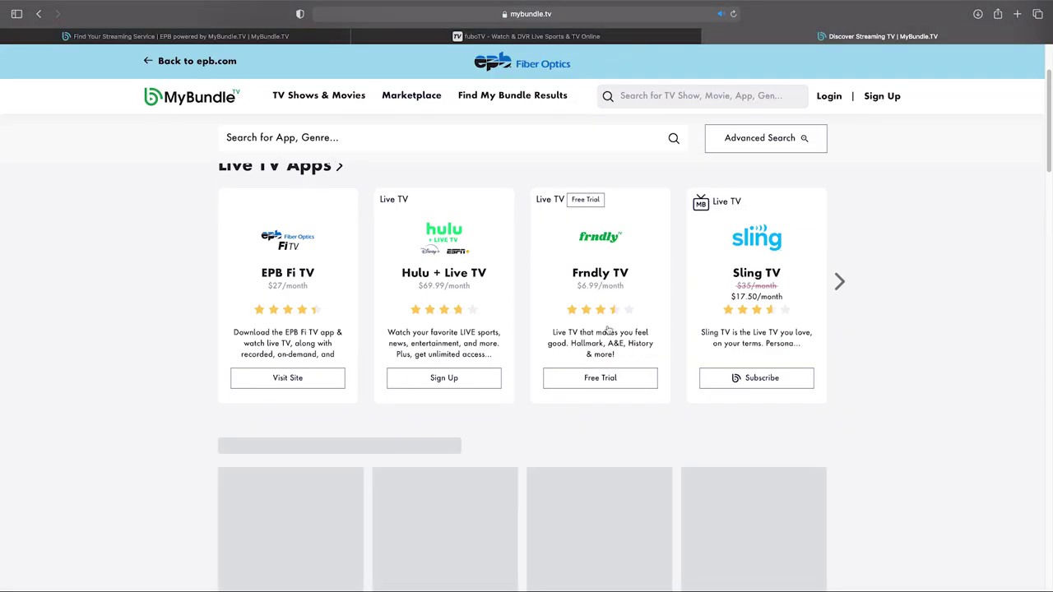
Step: Browse the Marketplace past Popular Apps and Best Deals down to Top Free Apps
scroll(606, 343, "down", 3)
scroll(609, 344, "down", 2)
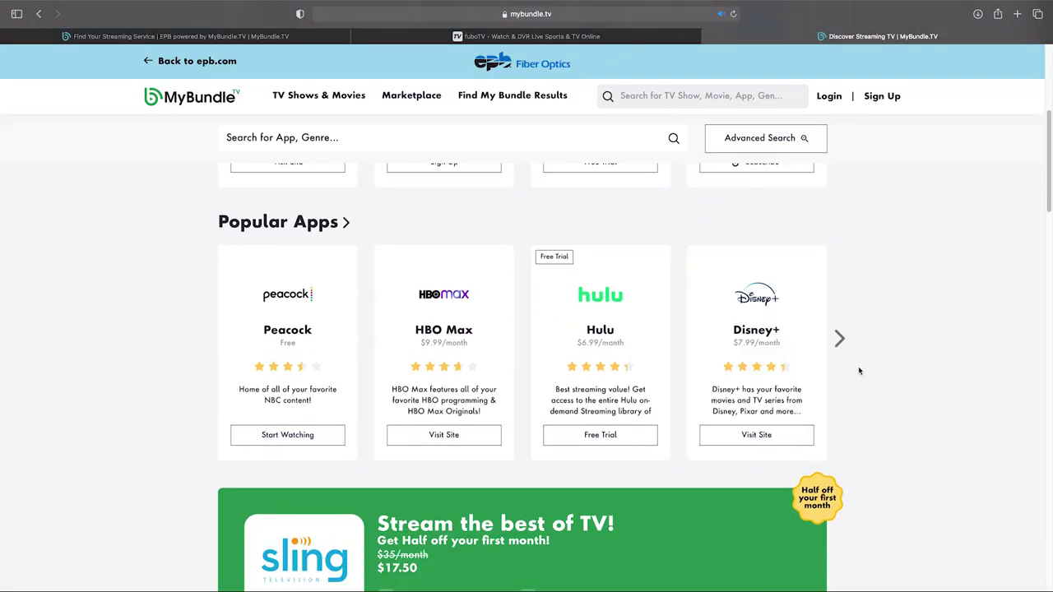
scroll(858, 366, "down", 1)
scroll(858, 366, "down", 2)
scroll(858, 372, "down", 1)
scroll(858, 371, "down", 1)
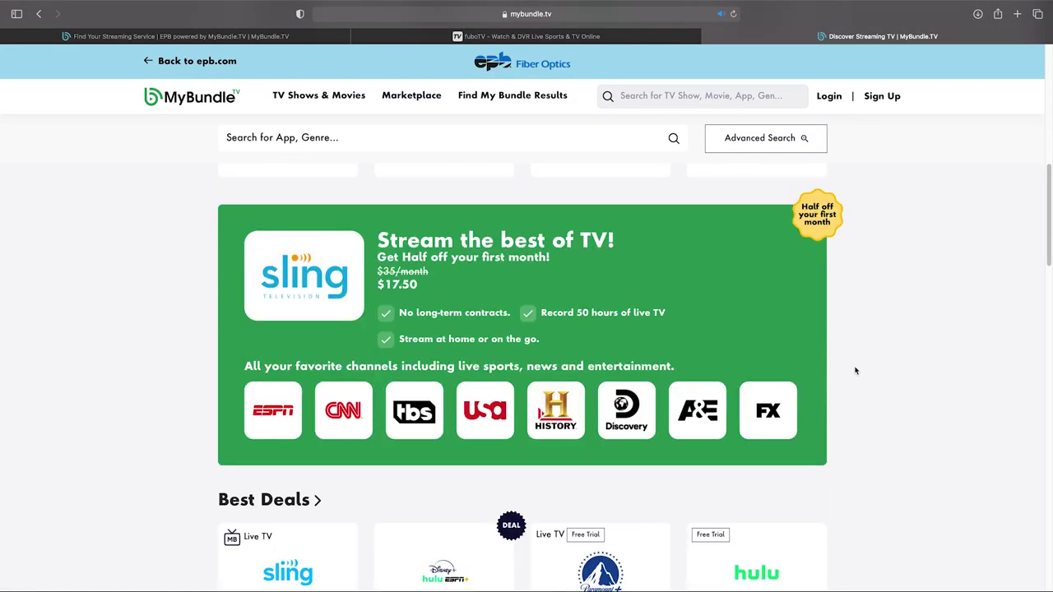
scroll(857, 372, "down", 3)
scroll(855, 371, "down", 1)
scroll(855, 371, "down", 1)
scroll(855, 371, "down", 2)
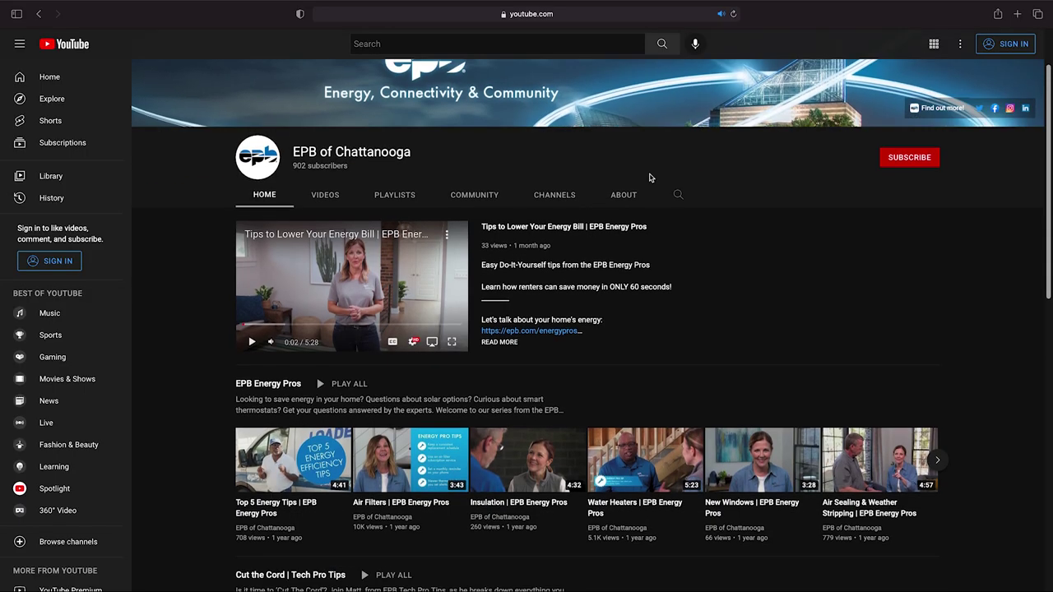
Step: Subscribe to EPB of Chattanooga and set channel notifications to All
scroll(650, 178, "down", 1)
scroll(724, 189, "down", 1)
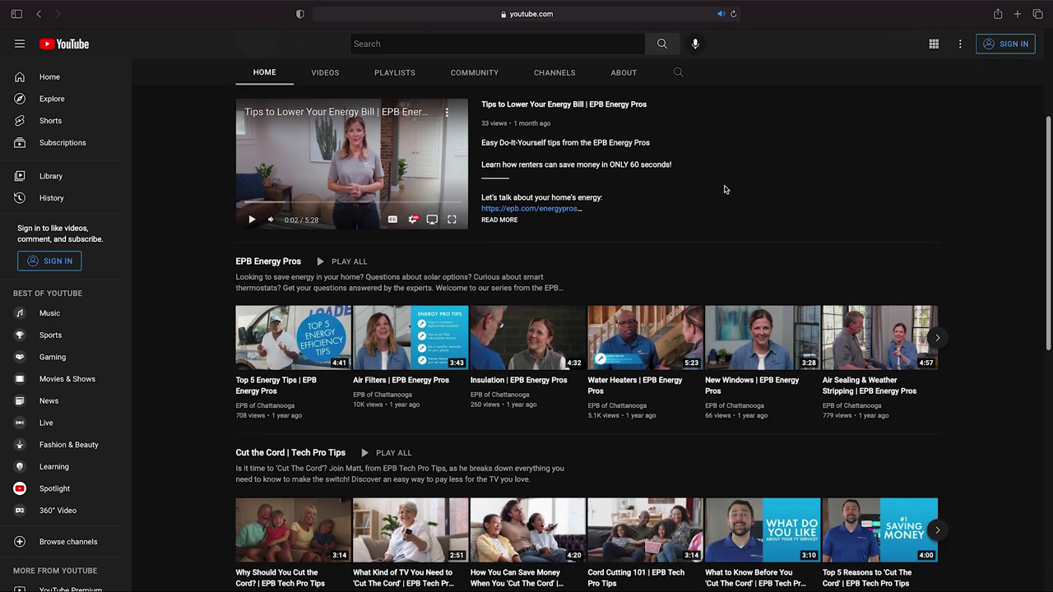
scroll(724, 189, "down", 1)
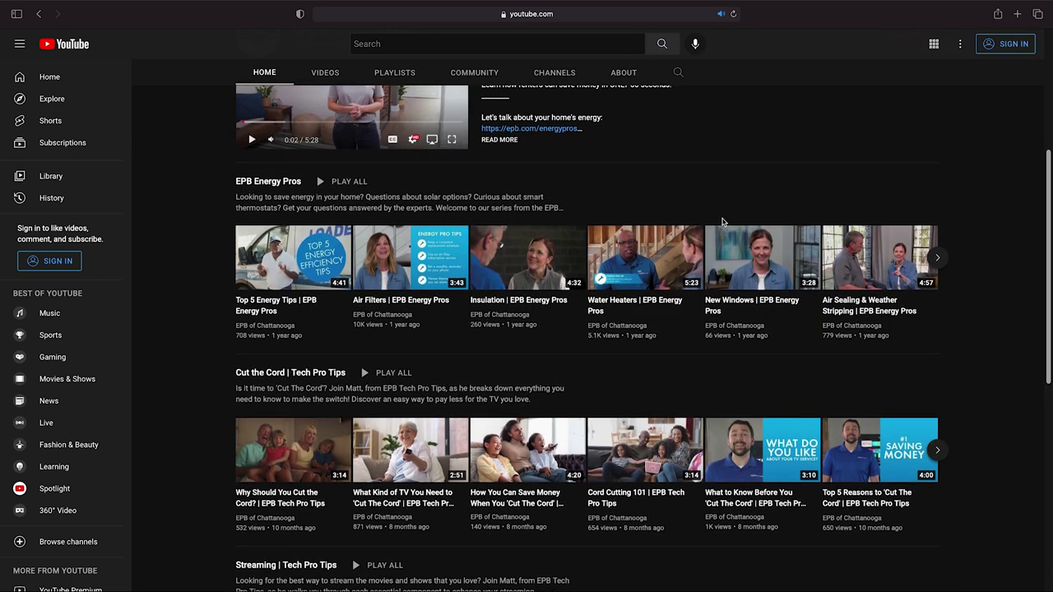
scroll(724, 206, "down", 1)
scroll(724, 224, "down", 1)
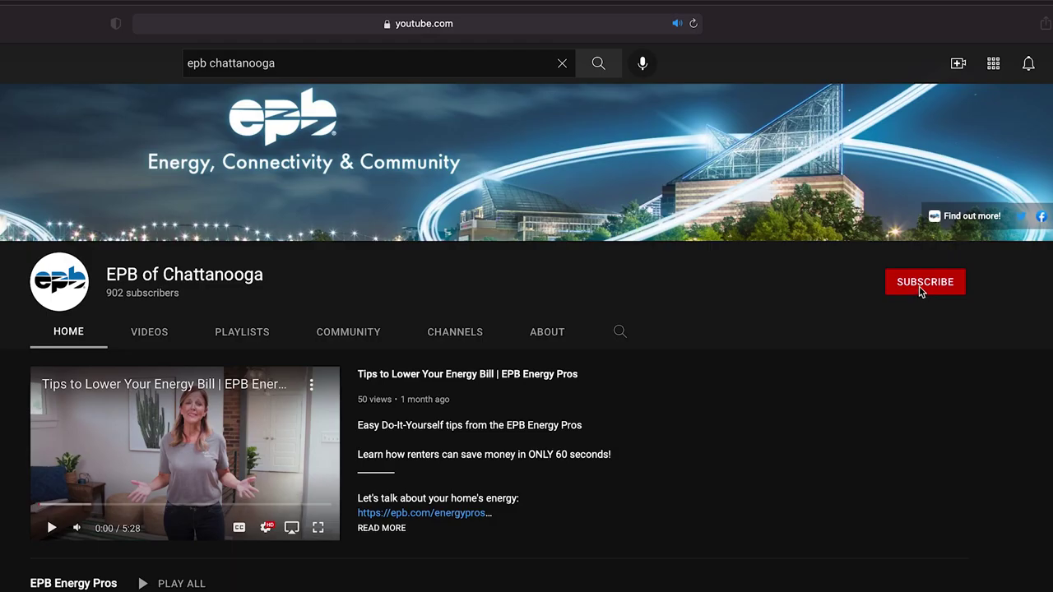
left_click(922, 285)
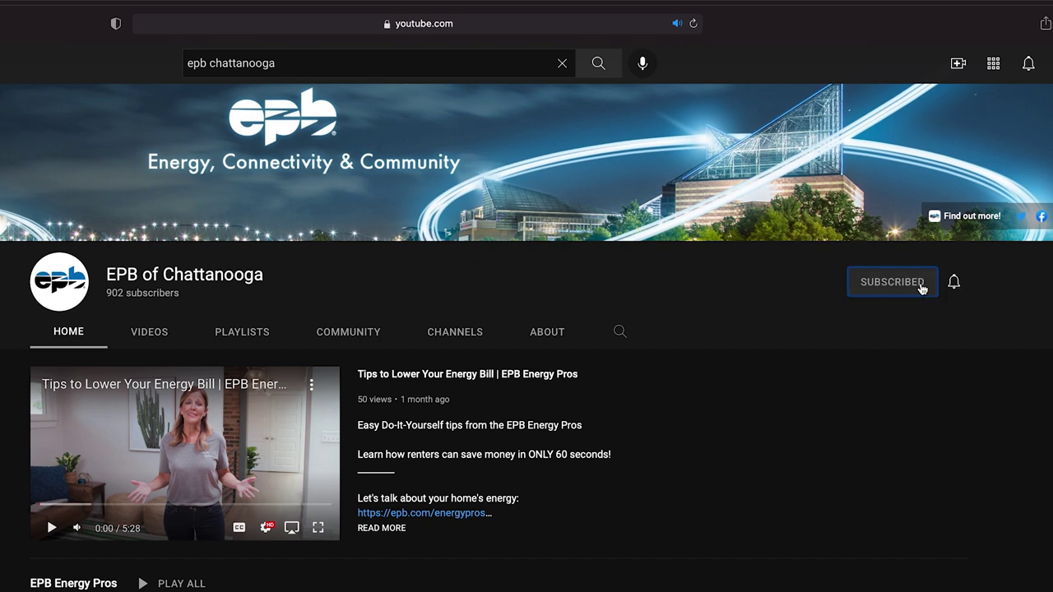
left_click(953, 285)
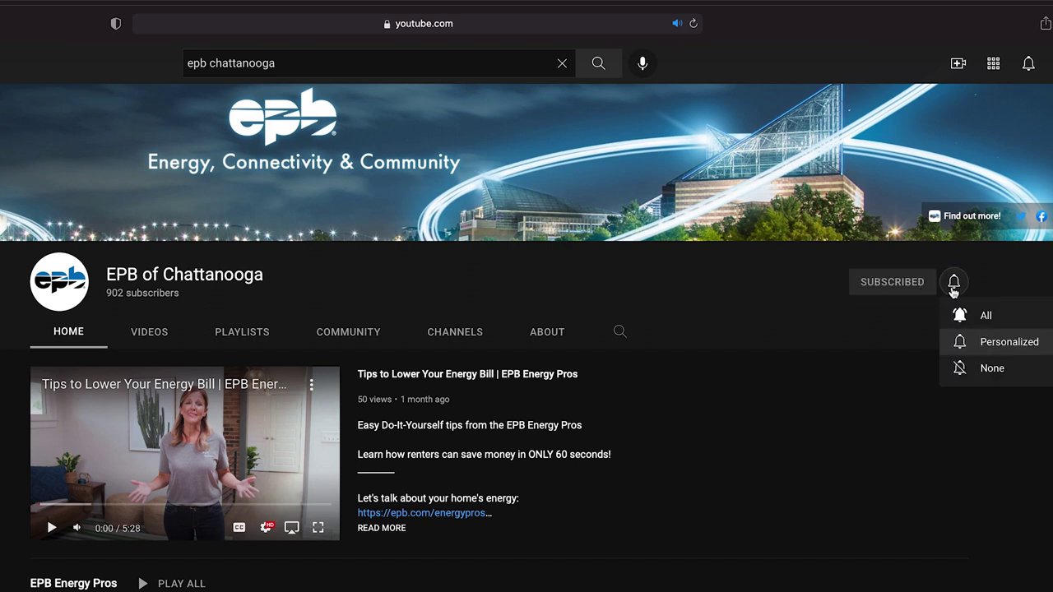
left_click(983, 316)
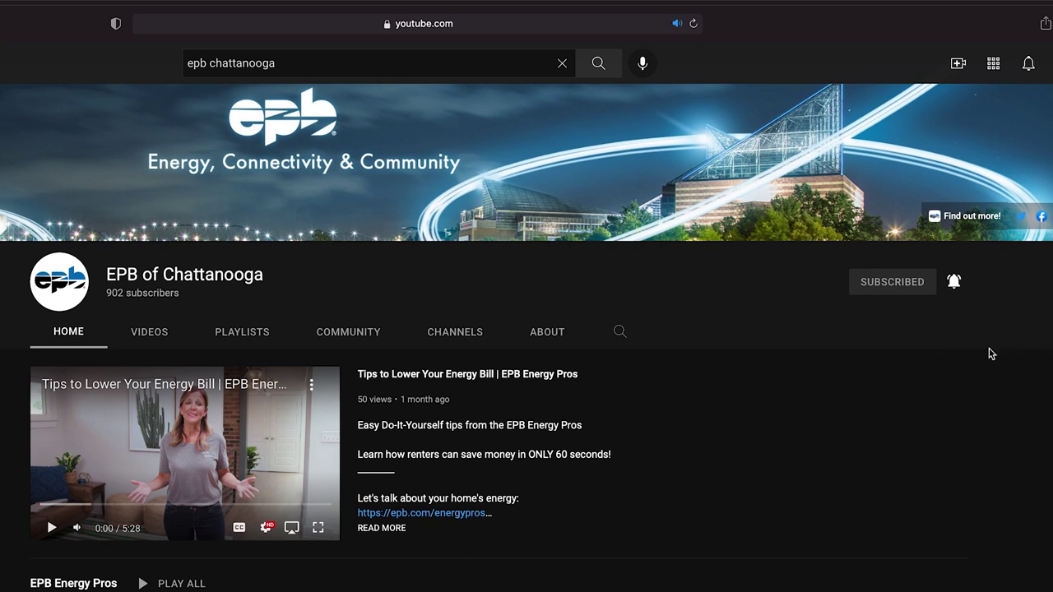